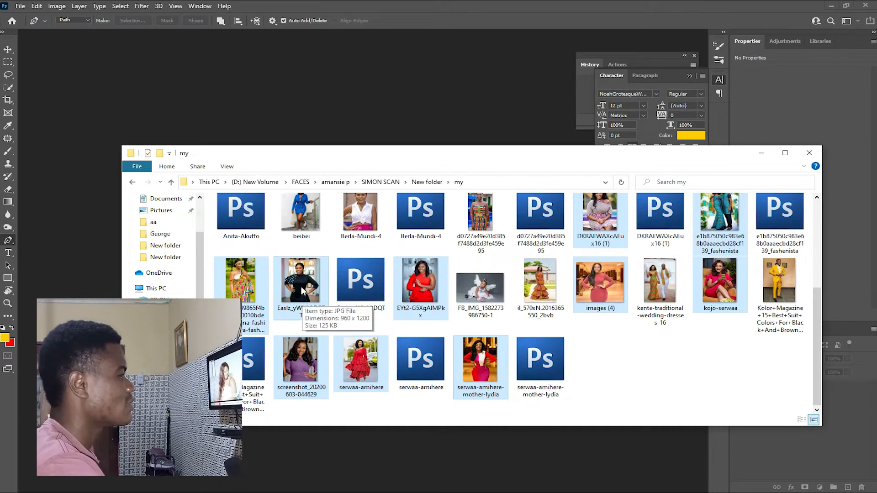
Open the selected portrait photos from the "my" folder in Photoshop as separate documents
{"action": "left_click_drag", "start_coordinate": [303, 284], "coordinate": [276, 93]}
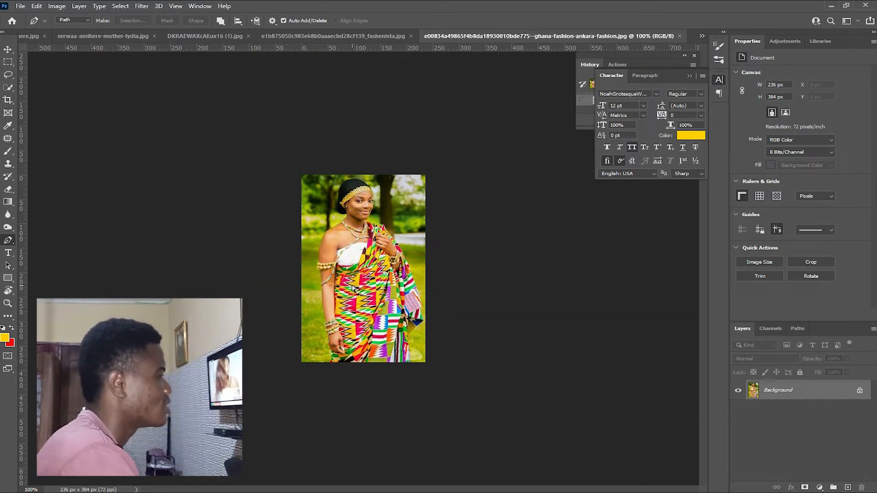
{"action": "key", "text": "ctrl+plus"}
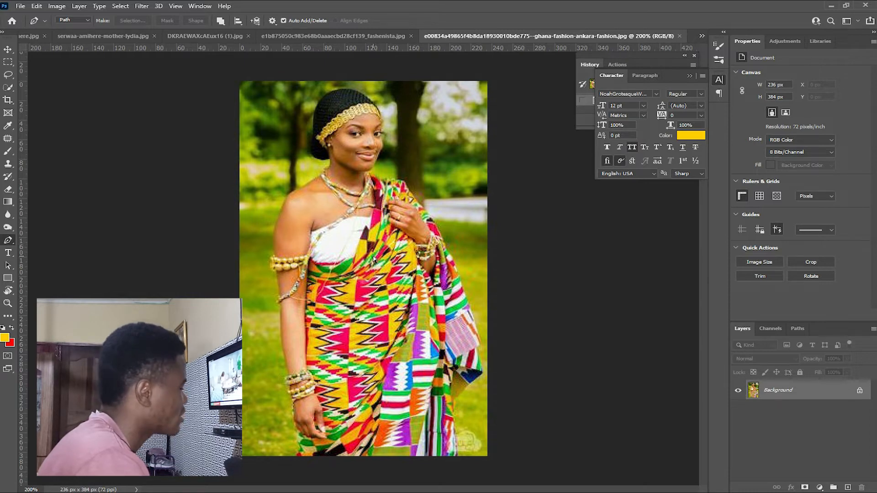
Look through the open photo documents one after another, returning to the portrait of the woman in the black dress
{"action": "key", "text": "ctrl+Tab"}
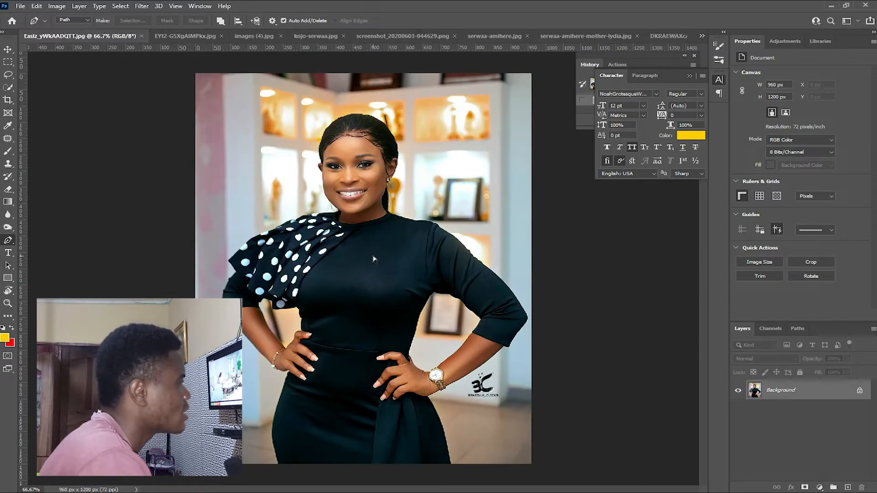
{"action": "key", "text": "ctrl+Tab"}
{"action": "key", "text": "ctrl+Tab"}
{"action": "key", "text": "ctrl+Tab"}
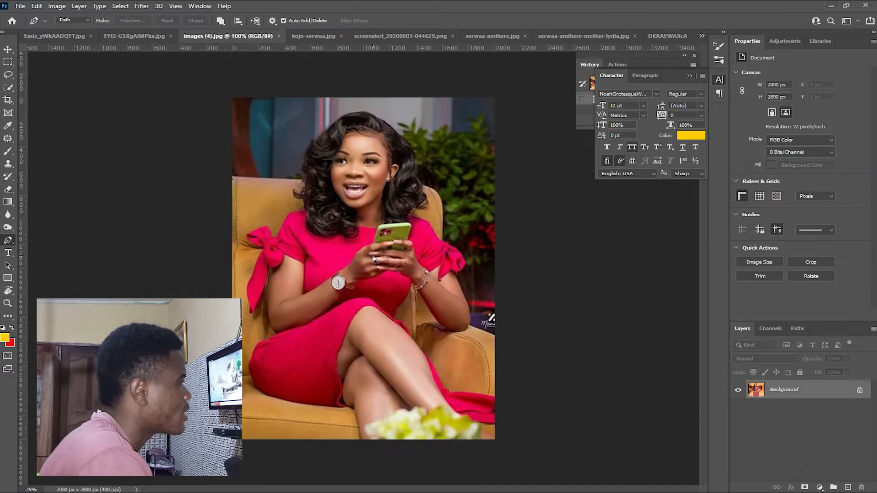
{"action": "key", "text": "ctrl+Tab"}
{"action": "key", "text": "ctrl+Tab"}
{"action": "key", "text": "ctrl+Tab"}
{"action": "key", "text": "ctrl+Tab"}
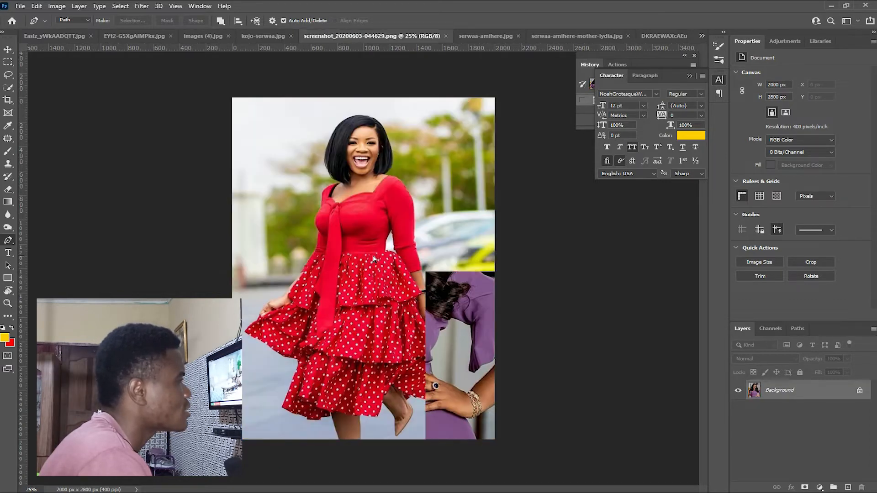
{"action": "key", "text": "ctrl+Tab"}
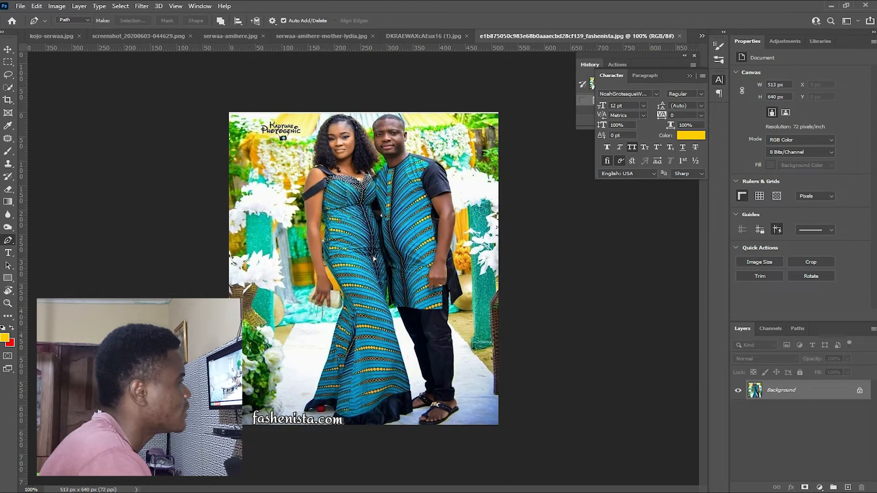
{"action": "key", "text": "ctrl+Tab"}
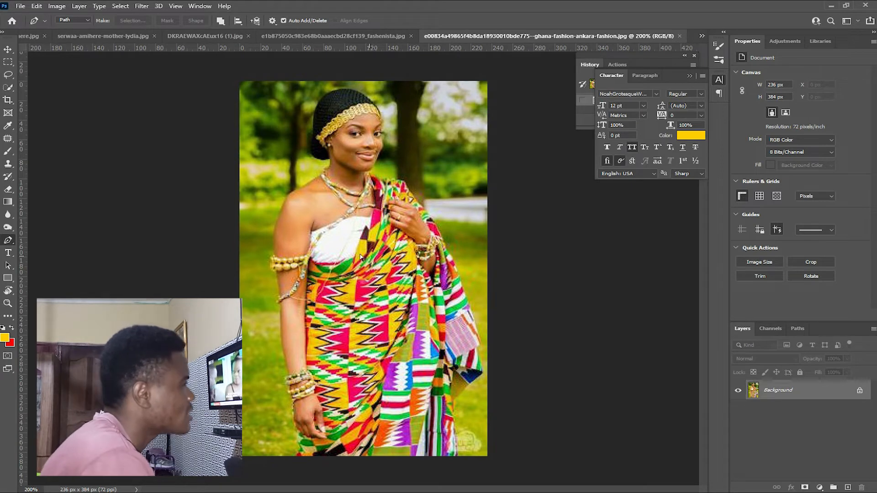
{"action": "key", "text": "ctrl+Tab"}
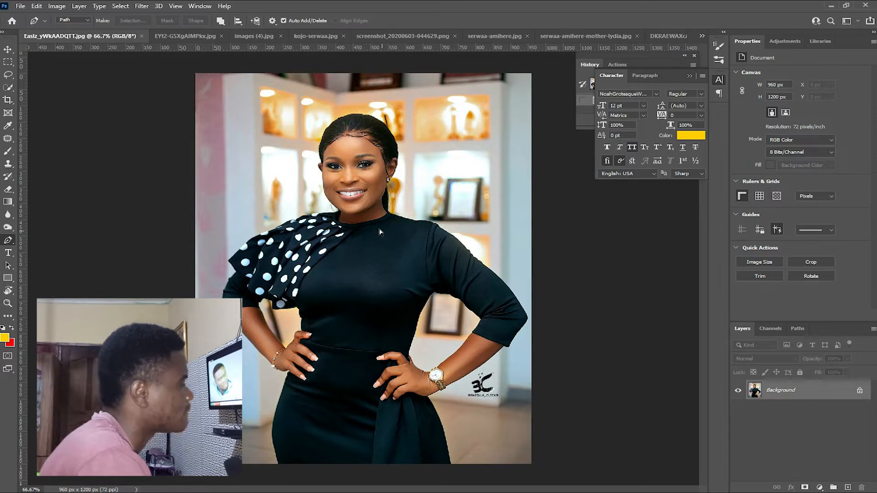
{"action": "key", "text": "ctrl+Tab"}
{"action": "key", "text": "ctrl+shift+Tab"}
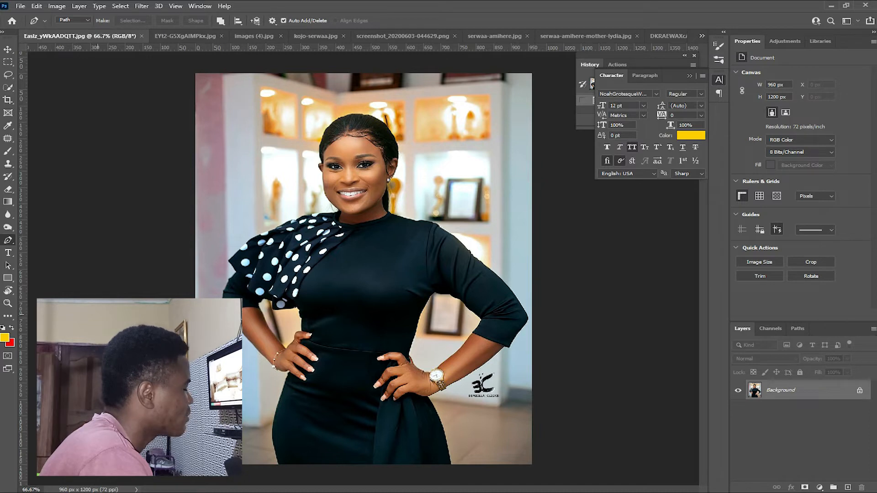
Reset the foreground and background colours to the defaults and swap them back and forth, ending with black in front
{"action": "key", "text": "d"}
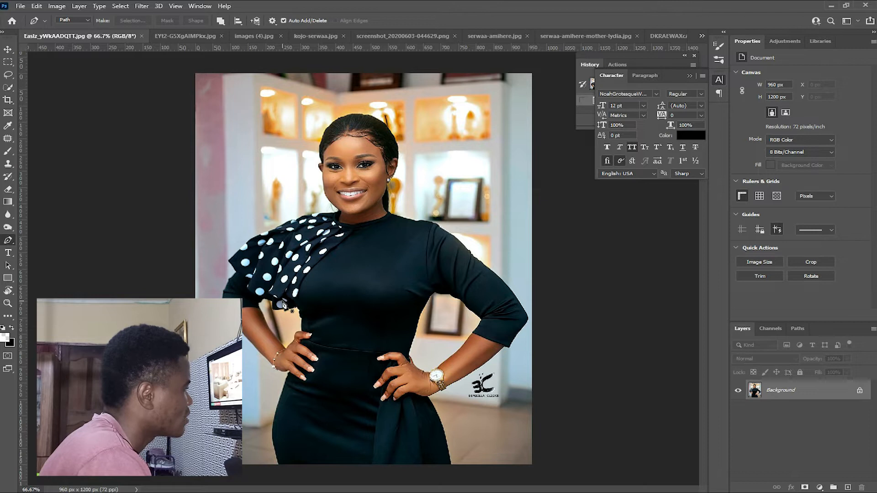
{"action": "key", "text": "x"}
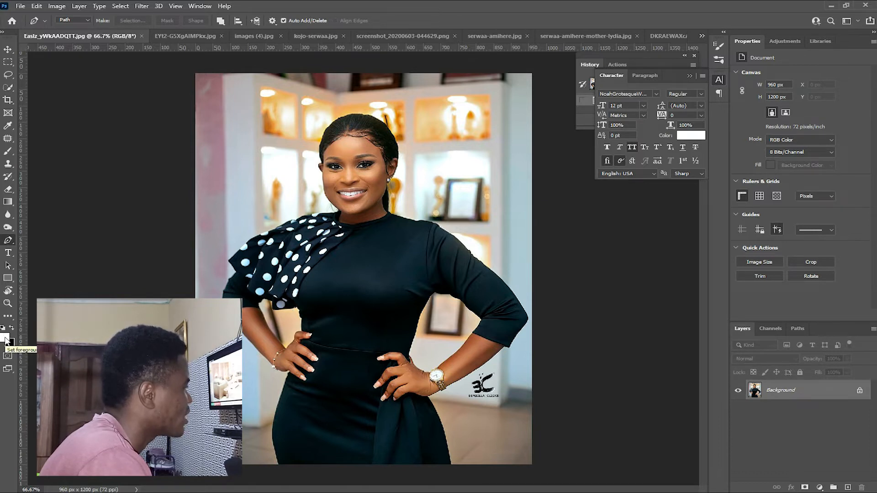
{"action": "key", "text": "x"}
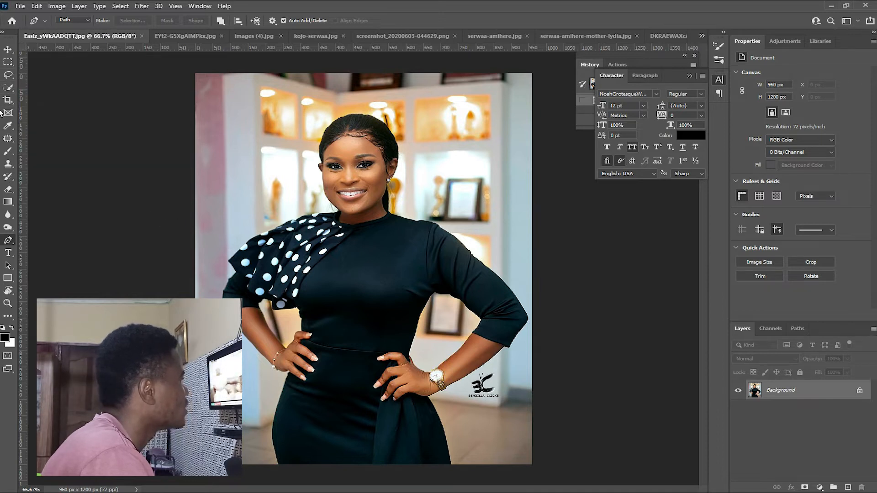
Cycle through the Object Selection, Quick Selection and Magic Wand tools, ending with Magic Wand active
{"action": "mouse_move", "coordinate": [7, 75]}
{"action": "left_mouse_down"}
{"action": "mouse_move", "coordinate": [46, 75]}
{"action": "mouse_move", "coordinate": [47, 94]}
{"action": "mouse_move", "coordinate": [15, 88]}
{"action": "mouse_move", "coordinate": [48, 98]}
{"action": "left_mouse_up"}
{"action": "left_click", "coordinate": [141, 120]}
{"action": "right_click", "coordinate": [8, 87]}
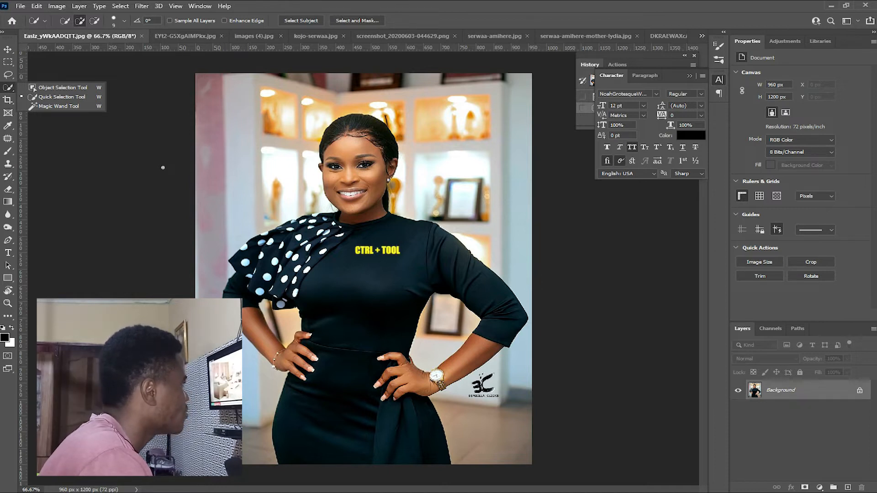
{"action": "left_click", "coordinate": [33, 106]}
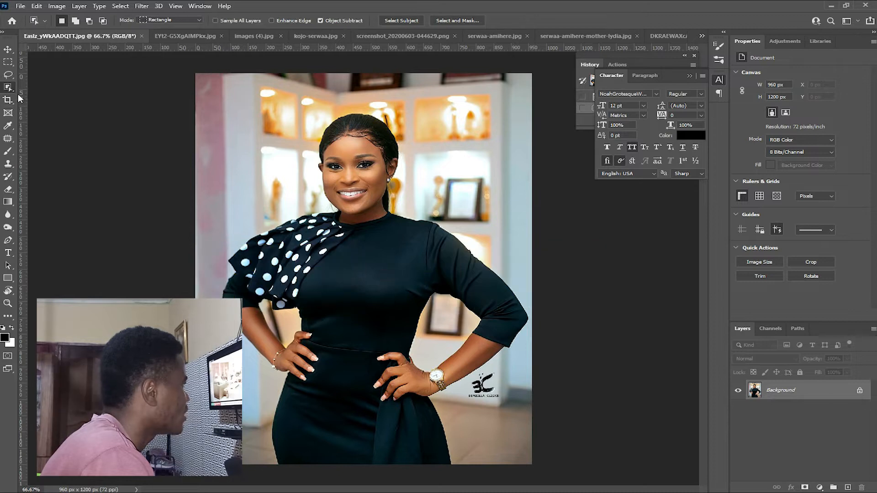
{"action": "left_click", "coordinate": [10, 89], "text": "ctrl"}
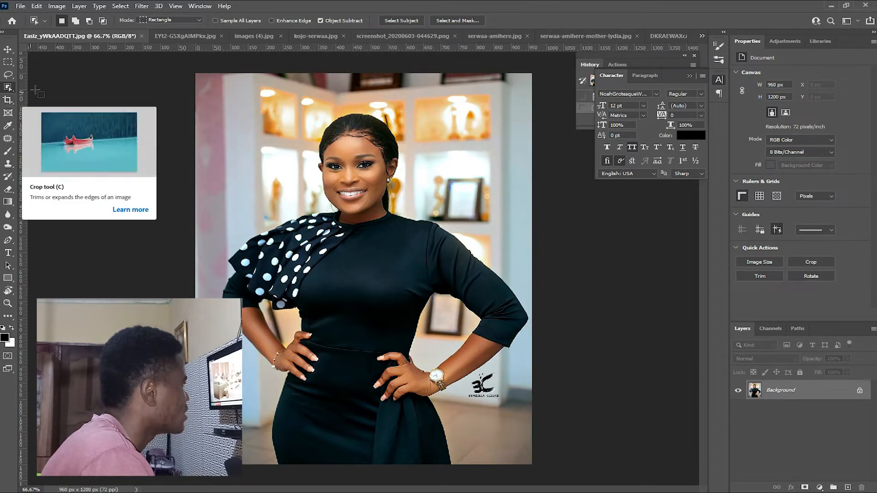
{"action": "key", "text": "shift+w"}
{"action": "key", "text": "shift+w"}
{"action": "key", "text": "shift+w"}
{"action": "key", "text": "shift+w"}
{"action": "key", "text": "shift+w"}
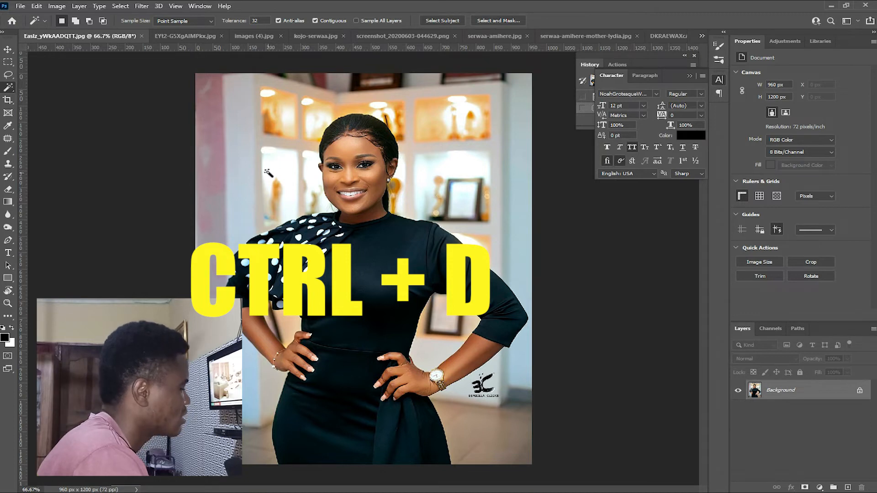
Draw a rough freehand Lasso selection around the woman's head and chest, and deselect it
{"action": "key", "text": "l"}
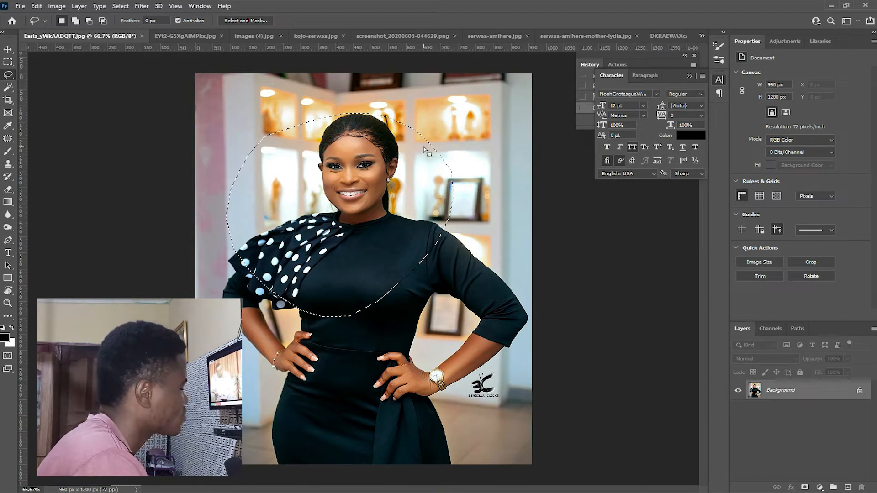
{"action": "key", "text": "ctrl+d"}
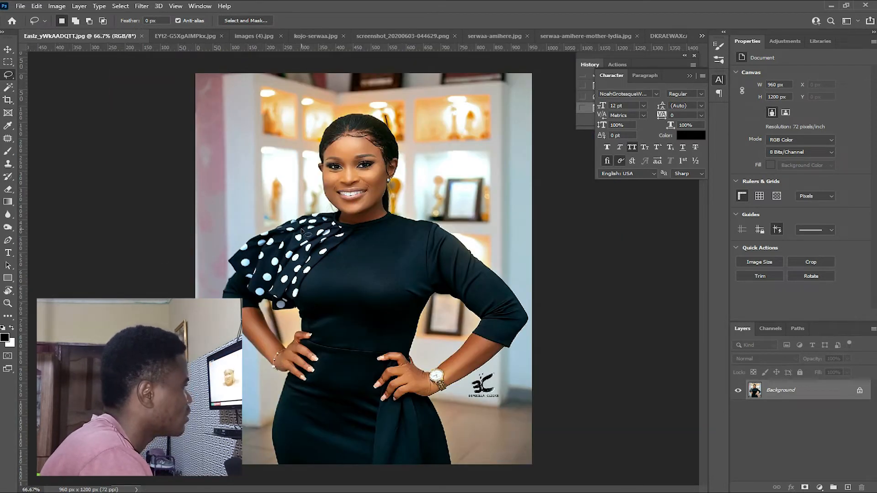
Draw the first part of a Pen path around the woman's head, from beside her cheek over the hair to the opposite ear
{"action": "key", "text": "p"}
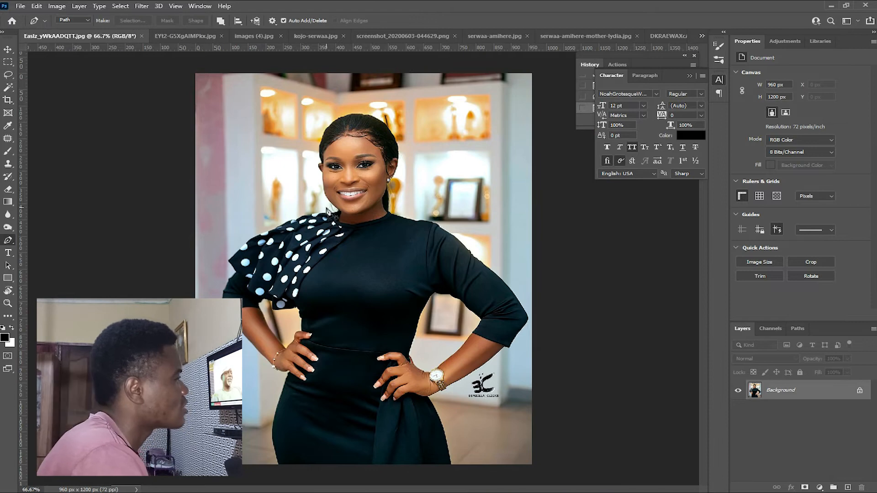
{"action": "scroll", "coordinate": [309, 177], "scroll_direction": "up", "scroll_amount": 1}
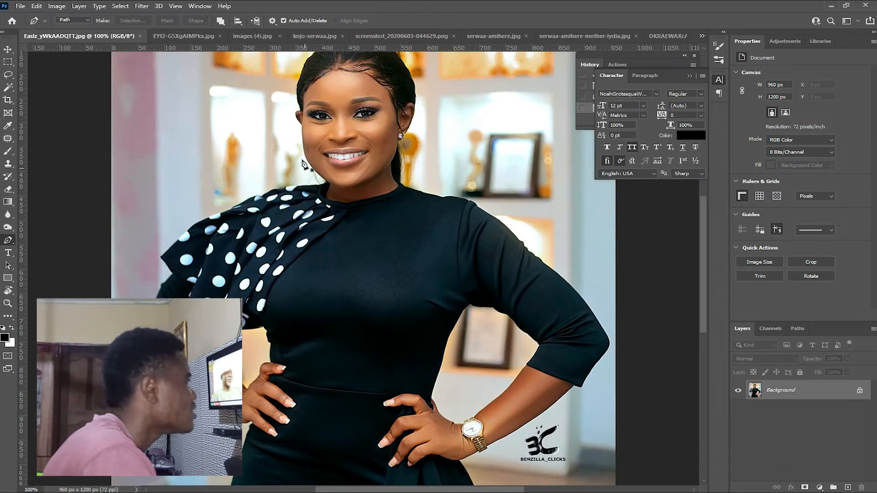
{"action": "left_click_drag", "start_coordinate": [284, 137], "coordinate": [283, 131]}
{"action": "left_click_drag", "start_coordinate": [291, 93], "coordinate": [293, 90]}
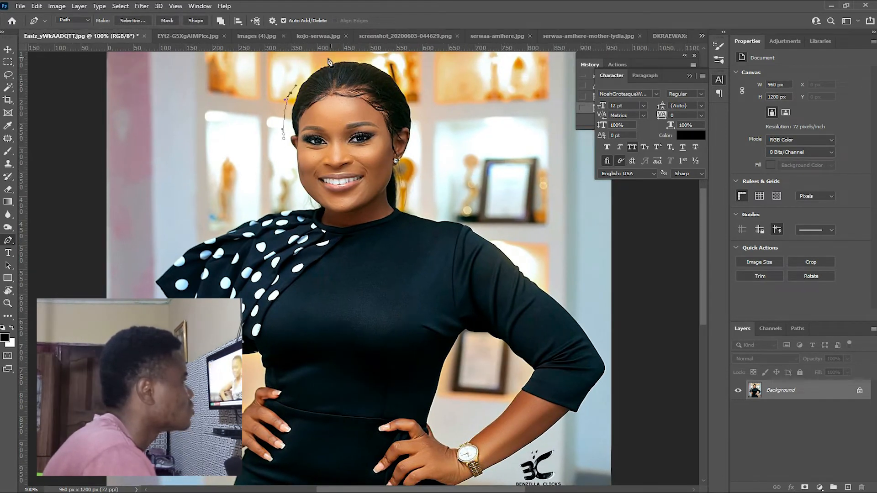
{"action": "left_click_drag", "start_coordinate": [397, 72], "coordinate": [406, 83]}
{"action": "left_click_drag", "start_coordinate": [421, 112], "coordinate": [424, 125]}
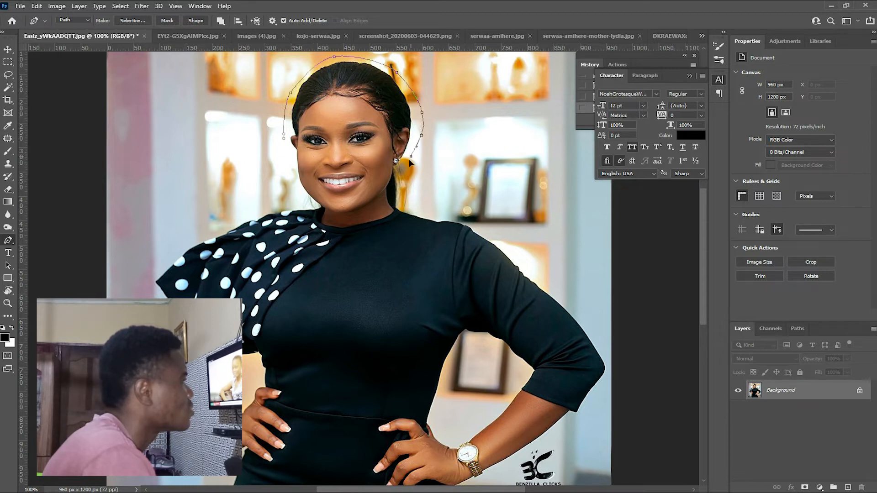
Continue the Pen path over the shoulder, down the upper arm, across the waist and back up to its starting point
{"action": "left_click_drag", "start_coordinate": [462, 212], "coordinate": [464, 213]}
{"action": "left_click_drag", "start_coordinate": [490, 238], "coordinate": [496, 252]}
{"action": "left_click_drag", "start_coordinate": [561, 307], "coordinate": [569, 336]}
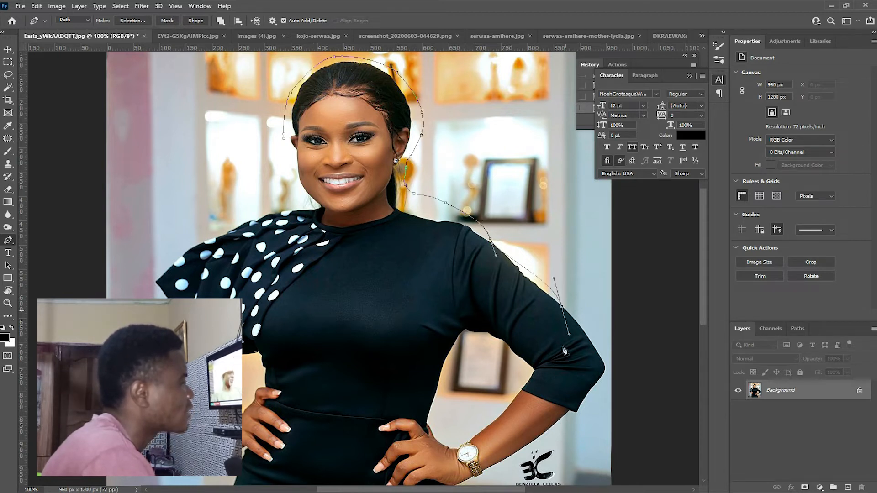
{"action": "left_click_drag", "start_coordinate": [547, 365], "coordinate": [532, 376]}
{"action": "left_click_drag", "start_coordinate": [480, 381], "coordinate": [461, 383]}
{"action": "left_click_drag", "start_coordinate": [396, 383], "coordinate": [347, 369]}
{"action": "mouse_move", "coordinate": [307, 348]}
{"action": "left_mouse_down"}
{"action": "mouse_move", "coordinate": [262, 330]}
{"action": "mouse_move", "coordinate": [237, 271]}
{"action": "left_mouse_up"}
{"action": "left_click_drag", "start_coordinate": [238, 247], "coordinate": [271, 187]}
{"action": "left_click_drag", "start_coordinate": [277, 176], "coordinate": [280, 165]}
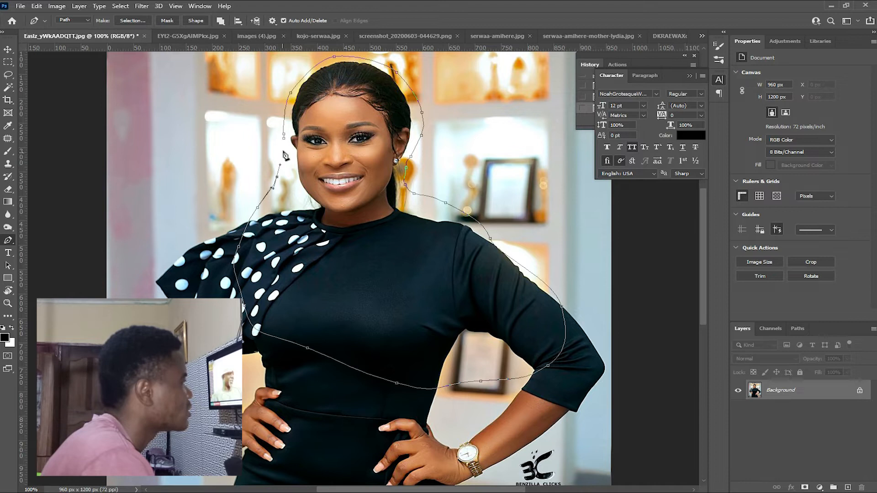
Convert the closed Pen path into a selection with the Make Selection command, and undo the conversion
{"action": "right_click", "coordinate": [334, 123]}
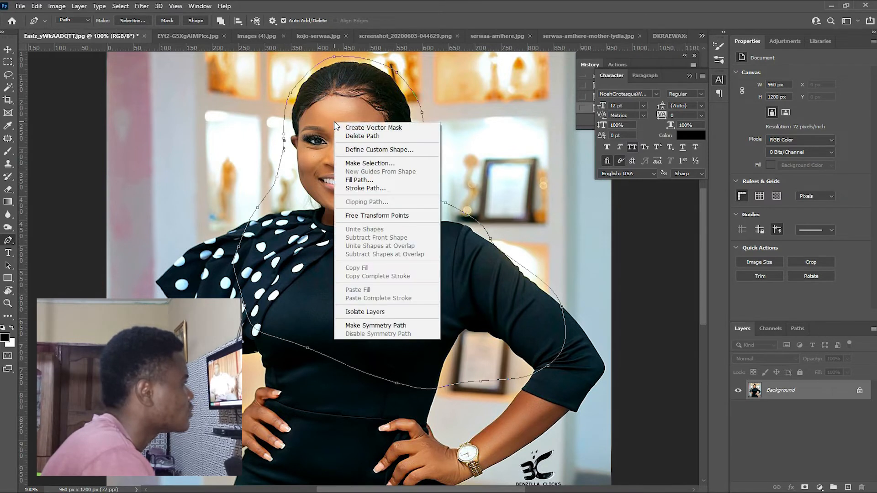
{"action": "left_click", "coordinate": [363, 163]}
{"action": "key", "text": "Return"}
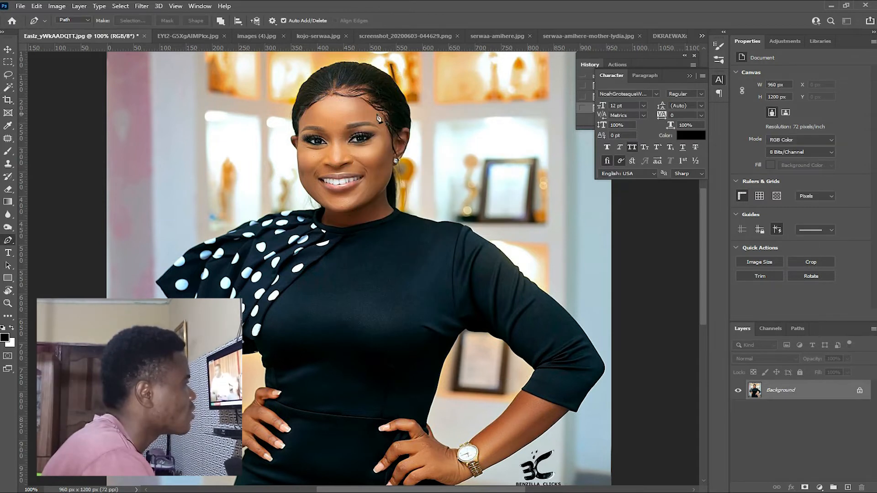
{"action": "key", "text": "ctrl+minus"}
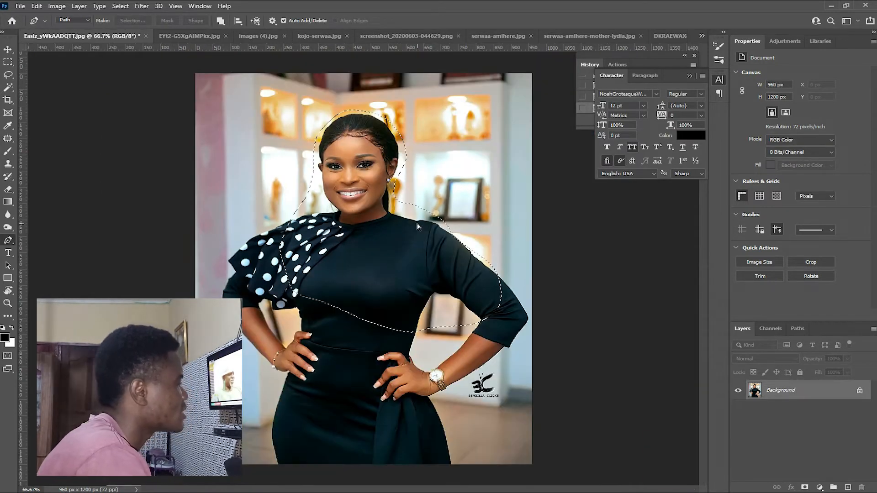
{"action": "key", "text": "ctrl+plus"}
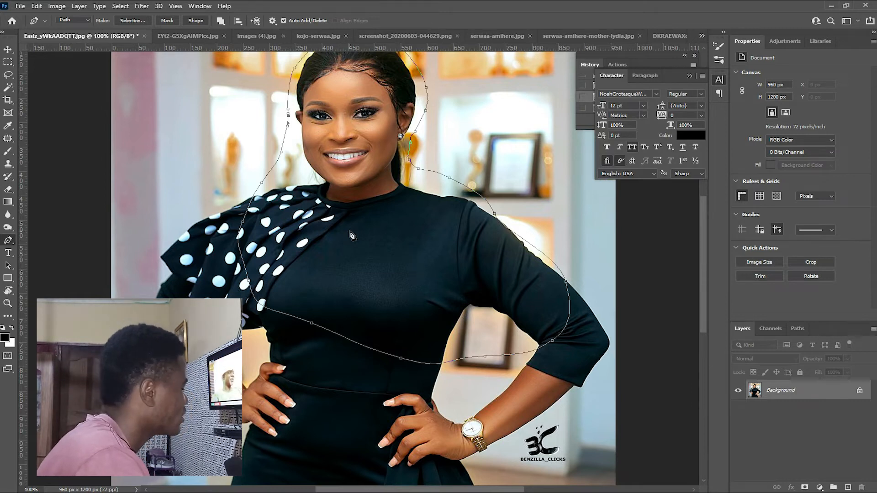
Convert the restored Pen path directly into a selection around the woman's upper body, and deselect it
{"action": "key", "text": "ctrl+Return"}
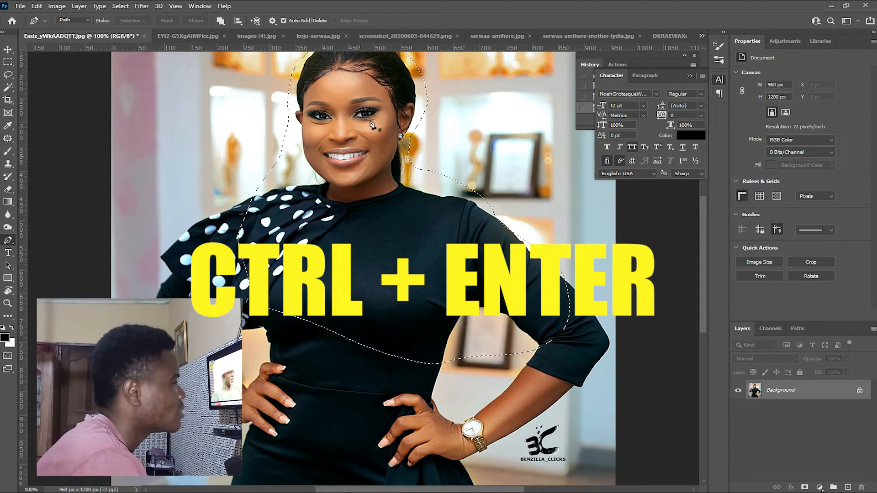
{"action": "key", "text": "ctrl+0"}
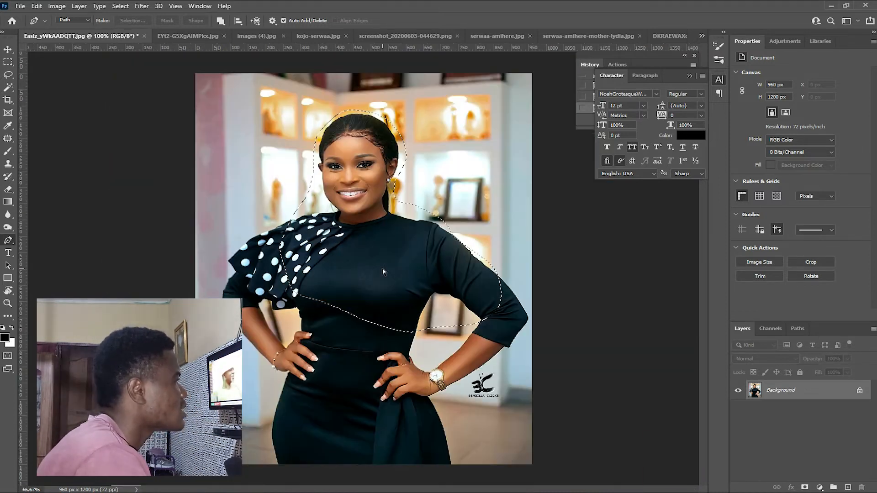
{"action": "key", "text": "ctrl+1"}
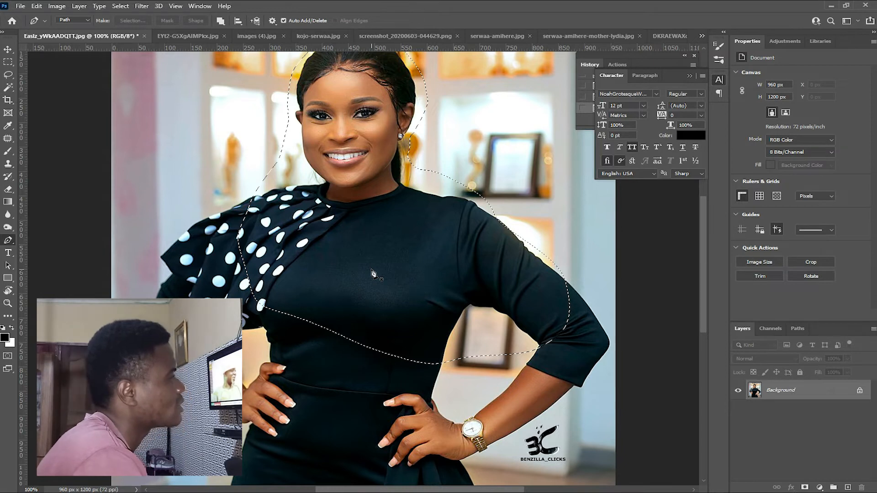
{"action": "key", "text": "ctrl+minus"}
{"action": "key", "text": "ctrl+minus"}
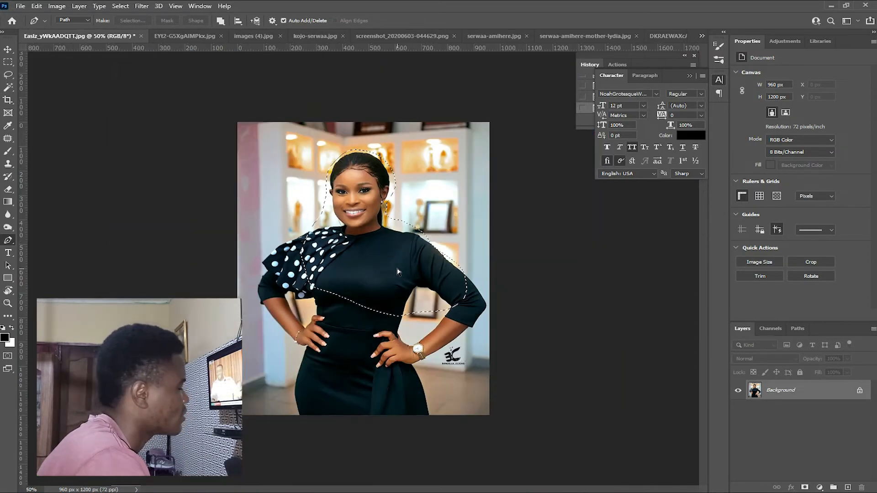
{"action": "key", "text": "ctrl+plus"}
{"action": "key", "text": "ctrl+d"}
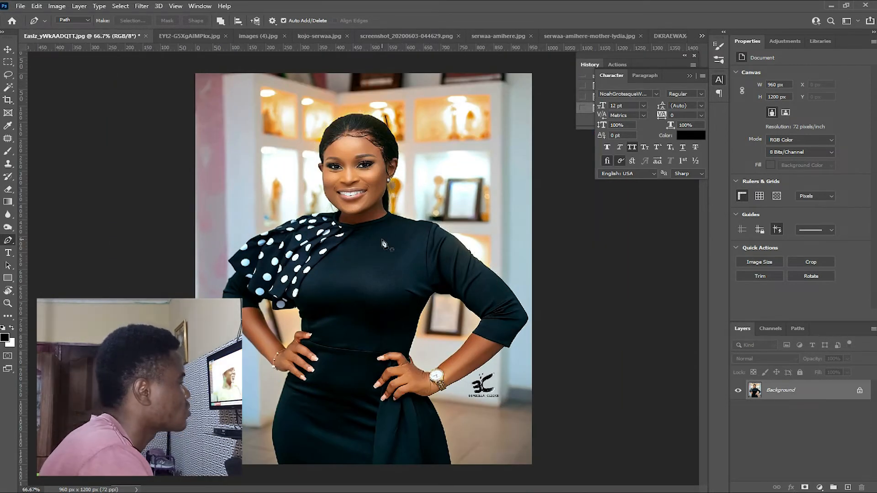
{"action": "key", "text": "ctrl+plus"}
{"action": "key", "text": "ctrl+minus"}
{"action": "key", "text": "ctrl+plus"}
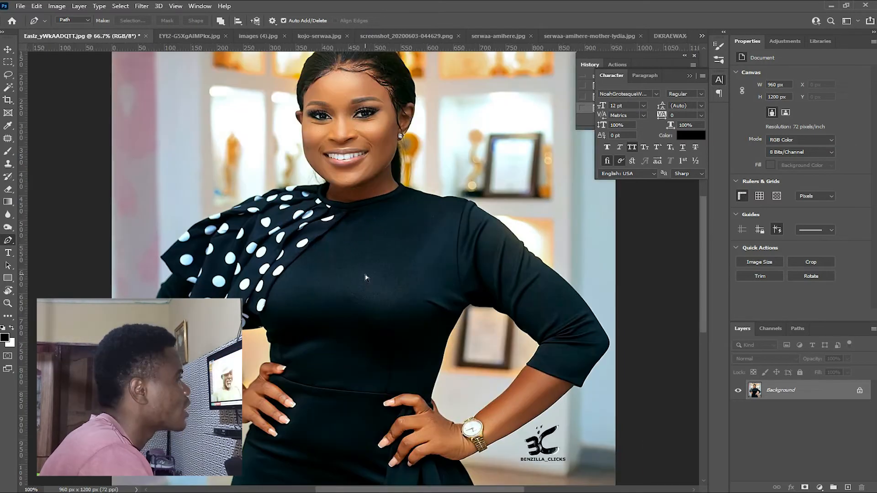
{"action": "key", "text": "ctrl+minus"}
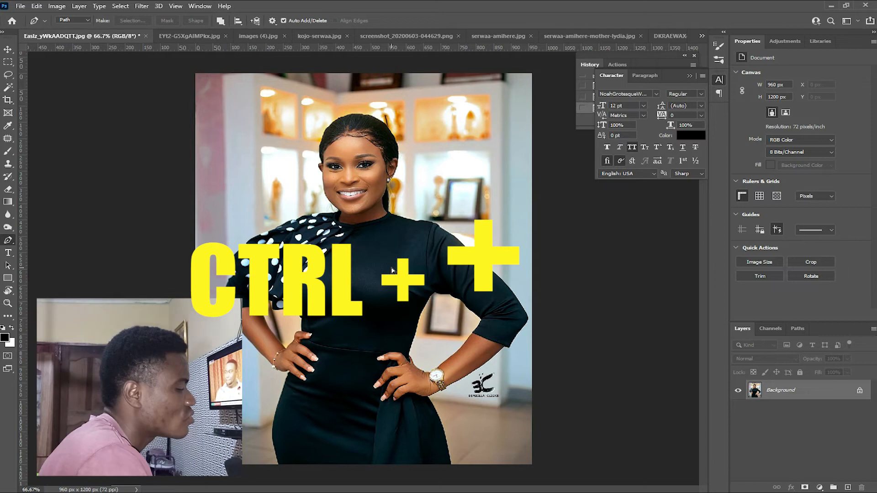
Magnify the portrait in stages up to 700% to examine the dress fabric
{"action": "key", "text": "ctrl+plus"}
{"action": "key", "text": "ctrl+plus"}
{"action": "key", "text": "ctrl+plus"}
{"action": "key", "text": "ctrl+plus"}
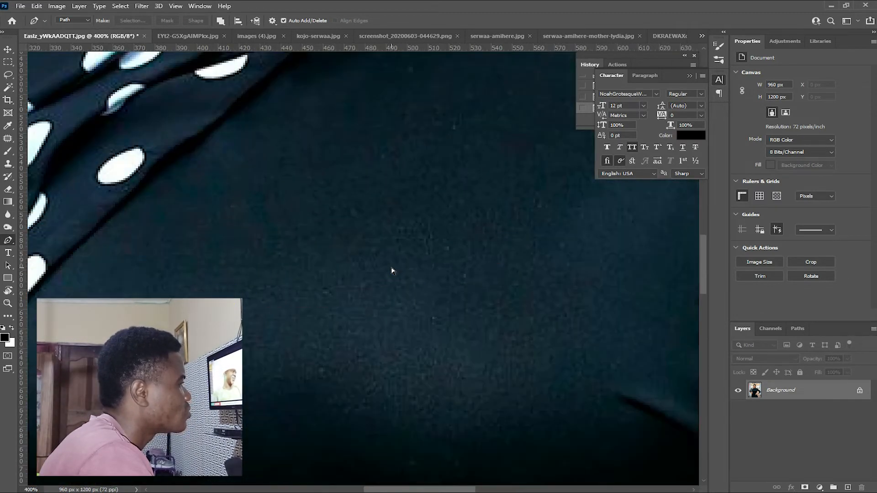
{"action": "key", "text": "ctrl+plus"}
{"action": "key", "text": "ctrl+plus"}
{"action": "key", "text": "ctrl+plus"}
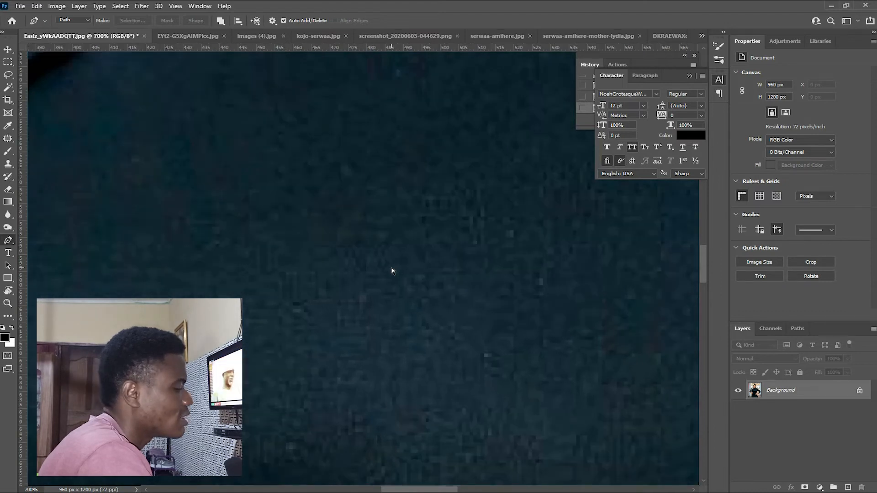
Reduce the magnified portrait's view in stages down to 50%
{"action": "key", "text": "ctrl+minus"}
{"action": "key", "text": "ctrl+minus"}
{"action": "key", "text": "ctrl+minus"}
{"action": "key", "text": "ctrl+minus"}
{"action": "key", "text": "ctrl+minus"}
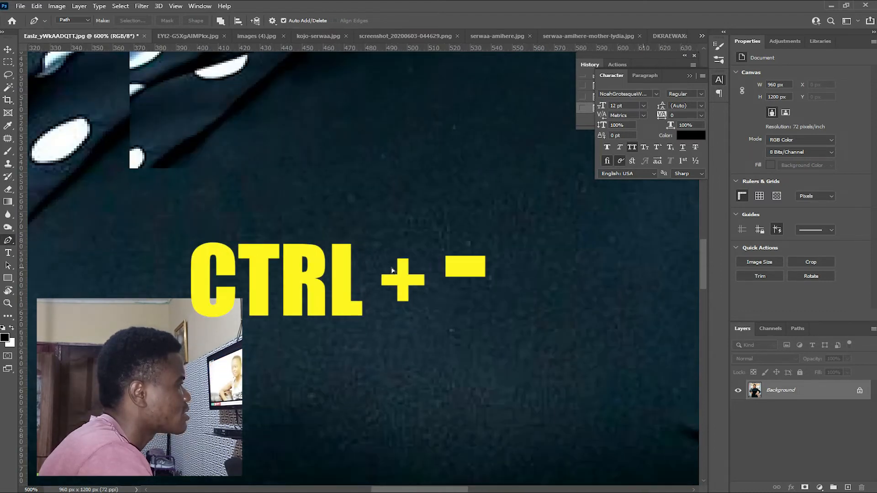
{"action": "key", "text": "ctrl+minus"}
{"action": "key", "text": "ctrl+minus"}
{"action": "key", "text": "ctrl+minus"}
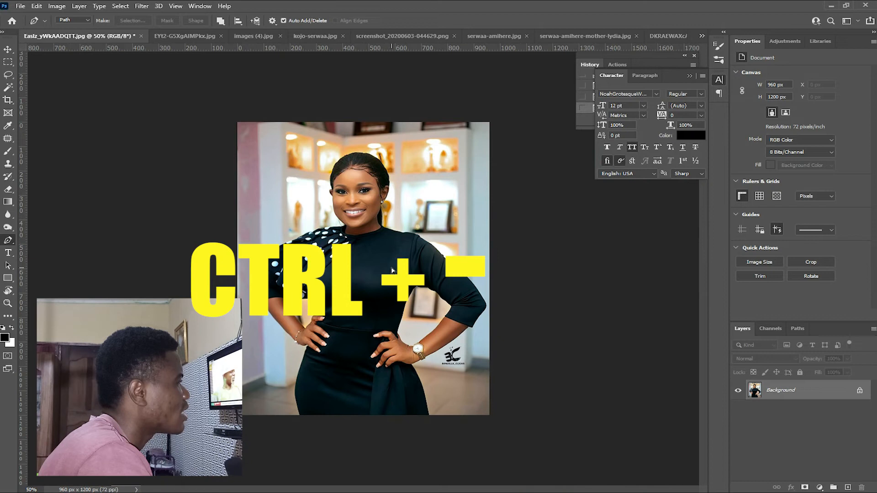
Alternate between zooming in and out on the portrait, ranging from 33.3% to 100% and finishing at 66.7%
{"action": "key", "text": "ctrl+plus"}
{"action": "key", "text": "ctrl+plus"}
{"action": "key", "text": "ctrl+plus"}
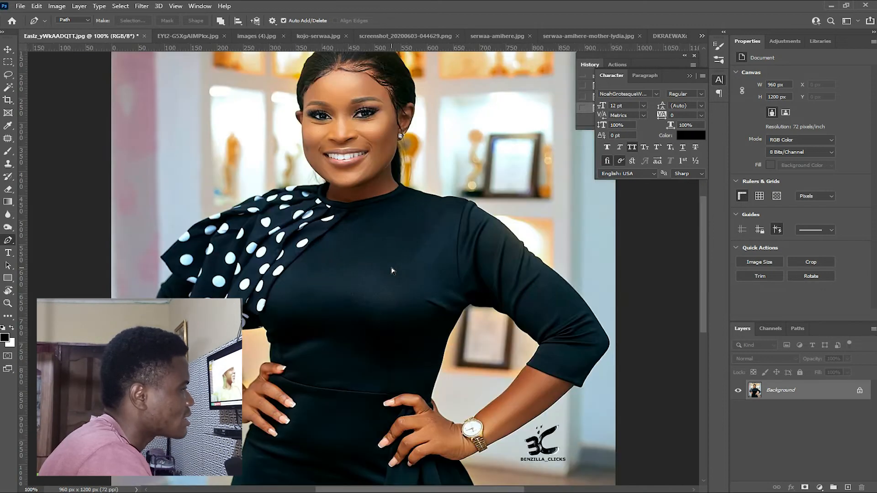
{"action": "key", "text": "ctrl+minus"}
{"action": "key", "text": "ctrl+minus"}
{"action": "key", "text": "ctrl+minus"}
{"action": "key", "text": "ctrl+minus"}
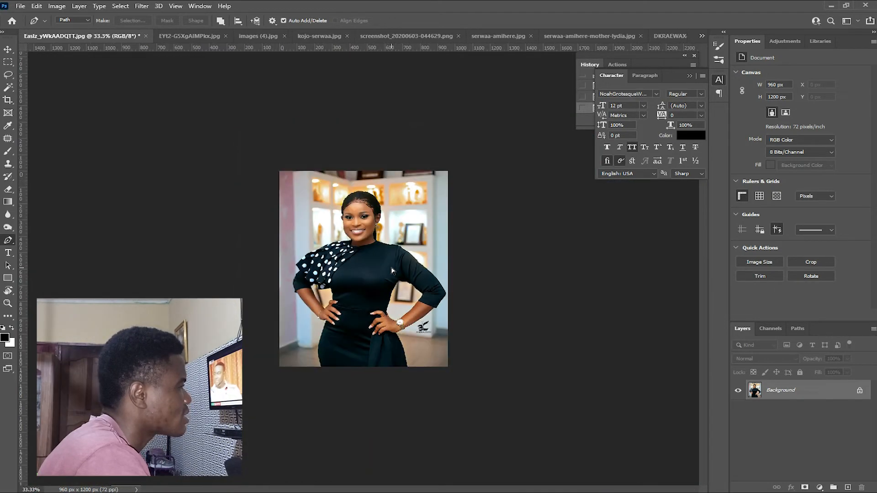
{"action": "key", "text": "ctrl+plus"}
{"action": "key", "text": "ctrl+plus"}
{"action": "key", "text": "ctrl+minus"}
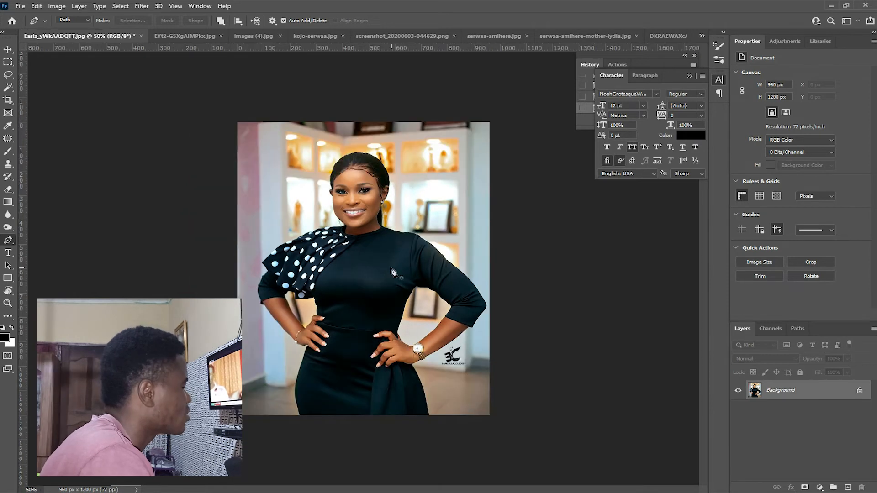
{"action": "key", "text": "ctrl+plus"}
{"action": "key", "text": "ctrl+minus"}
{"action": "key", "text": "ctrl+plus"}
Activate the Magic Wand, switch to the Brush tool and enlarge the brush to 1200 px
{"action": "key", "text": "w"}
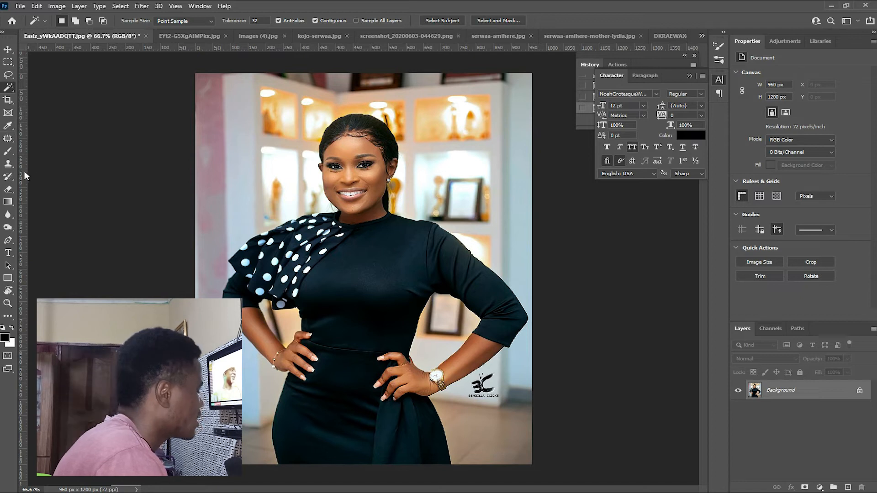
{"action": "left_click", "coordinate": [8, 151]}
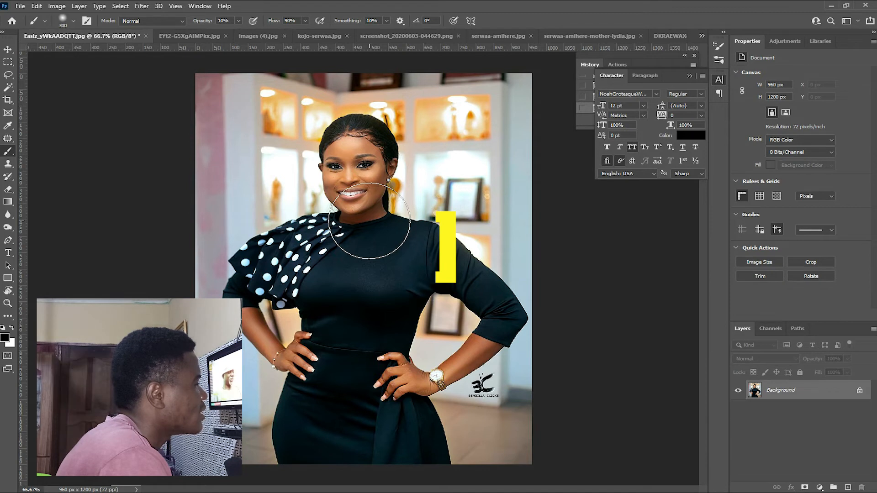
{"action": "key", "text": "bracketright"}
{"action": "key", "text": "bracketright"}
{"action": "key", "text": "bracketright"}
{"action": "key", "text": "bracketright"}
{"action": "key", "text": "bracketright"}
{"action": "key", "text": "bracketright"}
{"action": "key", "text": "bracketright"}
{"action": "key", "text": "bracketright"}
{"action": "key", "text": "bracketright"}
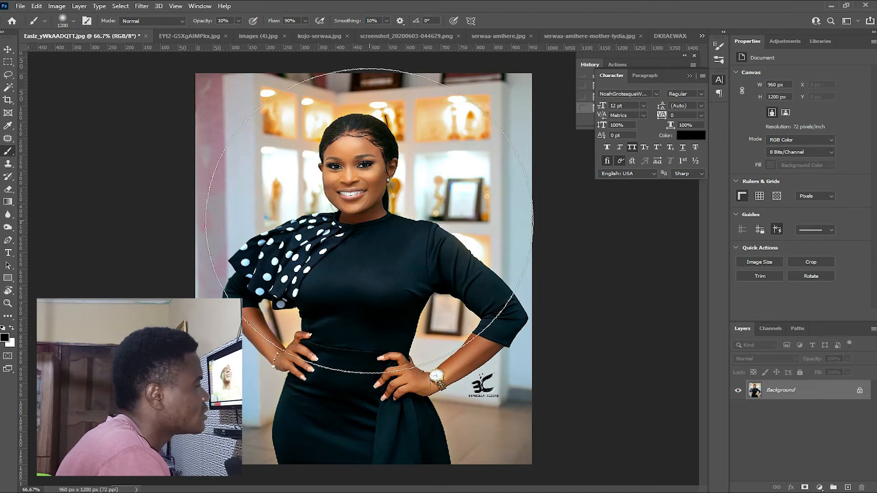
Reduce the brush size to 500 px
{"action": "key", "text": "bracketleft"}
{"action": "key", "text": "bracketleft"}
{"action": "key", "text": "bracketleft"}
{"action": "key", "text": "bracketleft"}
{"action": "key", "text": "bracketleft"}
{"action": "key", "text": "bracketleft"}
{"action": "key", "text": "bracketleft"}
{"action": "key", "text": "bracketleft"}
{"action": "key", "text": "bracketleft"}
{"action": "key", "text": "bracketleft"}
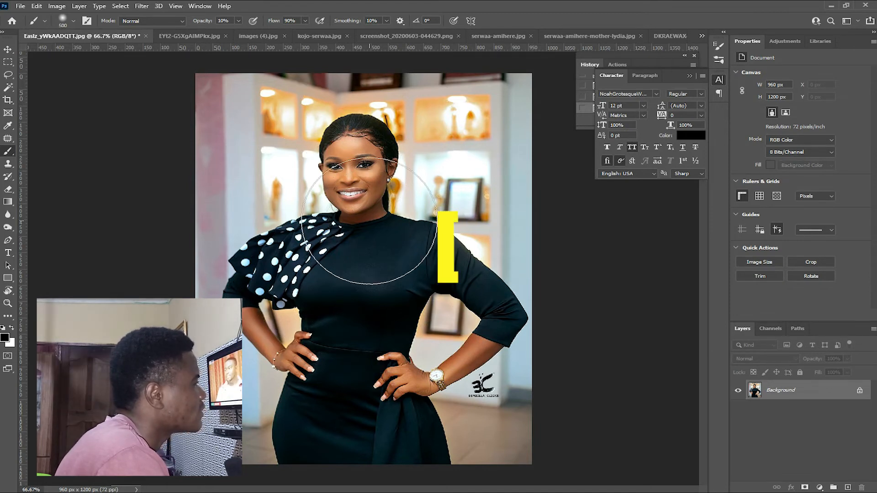
Alternately enlarge and shrink the brush, including sizes of 700 px and 125 px
{"action": "key", "text": "bracketright"}
{"action": "key", "text": "bracketright"}
{"action": "key", "text": "bracketright"}
{"action": "key", "text": "bracketleft"}
{"action": "key", "text": "bracketleft"}
{"action": "key", "text": "bracketleft"}
{"action": "key", "text": "bracketleft"}
{"action": "key", "text": "bracketleft"}
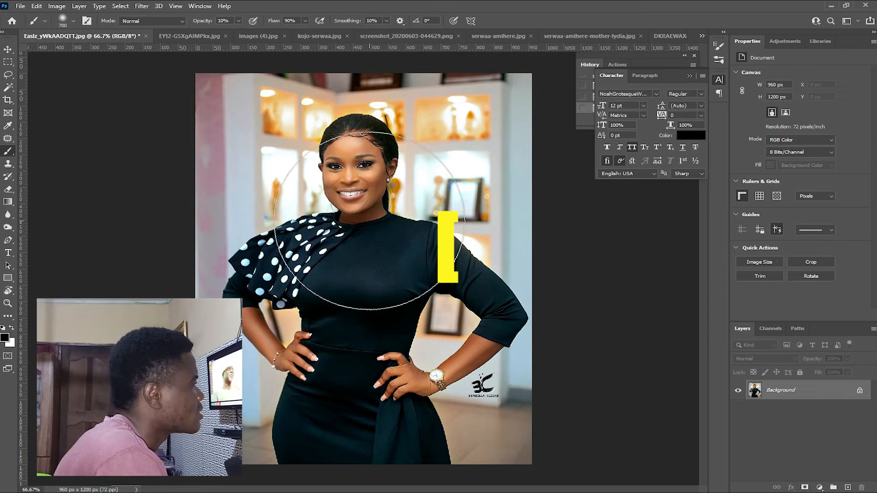
{"action": "key", "text": "bracketright"}
{"action": "key", "text": "bracketright"}
{"action": "key", "text": "bracketright"}
{"action": "key", "text": "bracketright"}
{"action": "key", "text": "bracketright"}
{"action": "key", "text": "bracketright"}
{"action": "key", "text": "bracketright"}
{"action": "key", "text": "bracketright"}
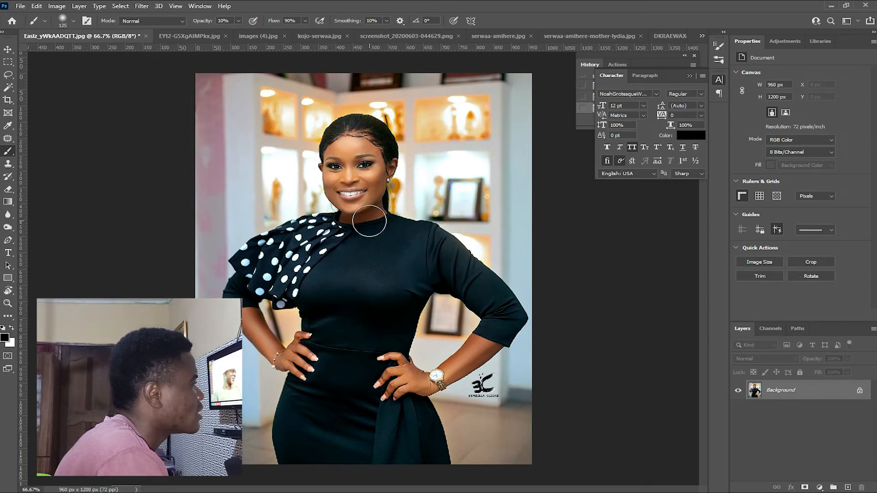
Enlarge the brush in increments to 1000 px
{"action": "key", "text": "bracketright"}
{"action": "key", "text": "bracketright"}
{"action": "key", "text": "bracketright"}
{"action": "key", "text": "bracketright"}
{"action": "key", "text": "bracketright"}
{"action": "key", "text": "bracketright"}
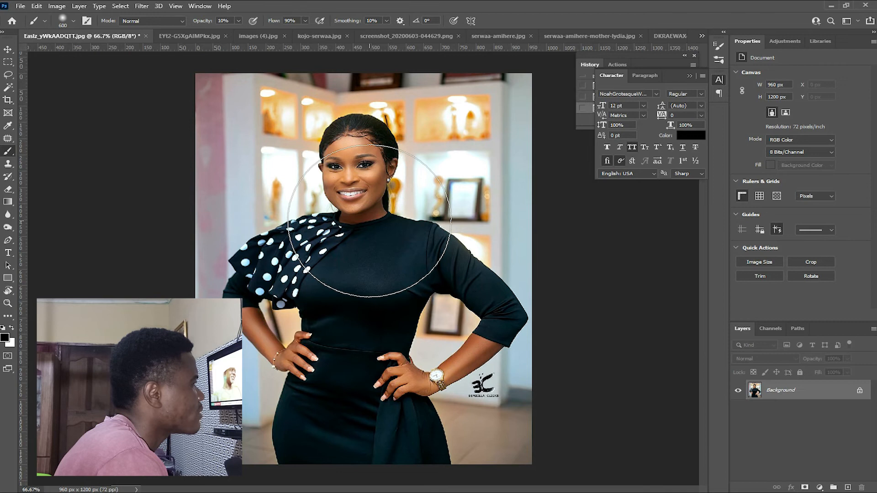
Fill the Background layer alternately with the white background colour and the black foreground colour, finishing with black
{"action": "key", "text": "ctrl+minus"}
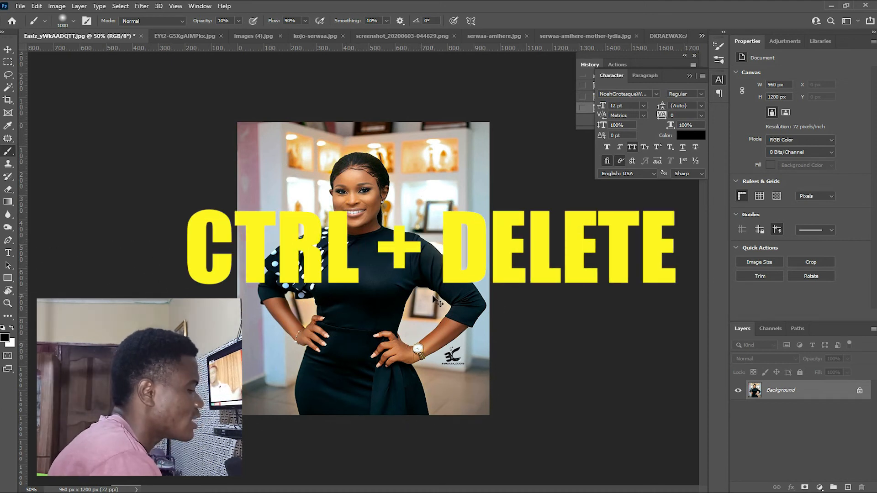
{"action": "key", "text": "ctrl+Delete"}
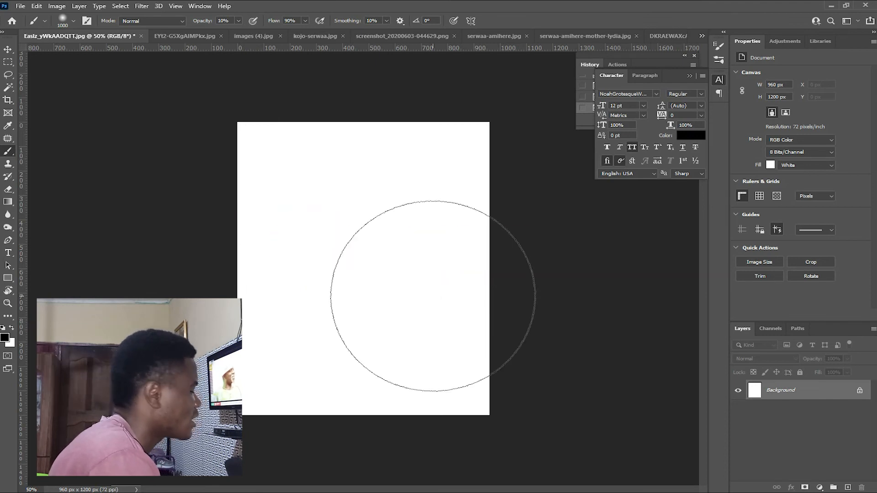
{"action": "key", "text": "alt+Delete"}
{"action": "key", "text": "ctrl+Delete"}
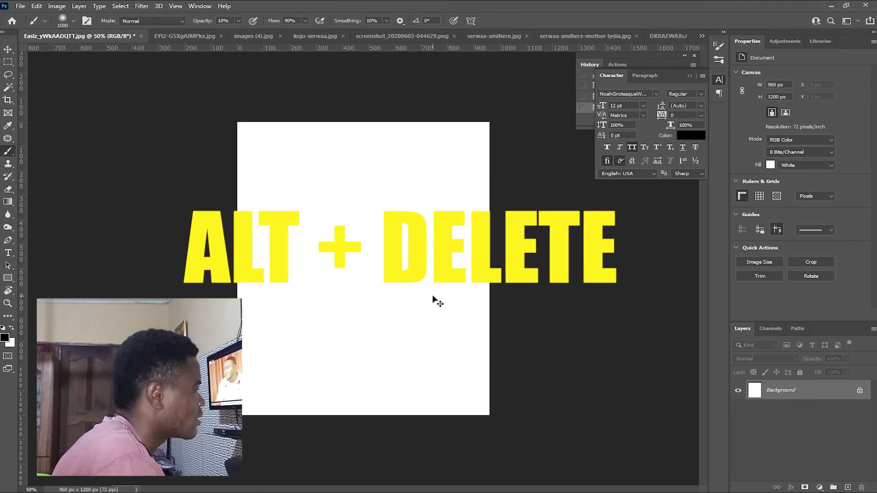
{"action": "key", "text": "alt+Delete"}
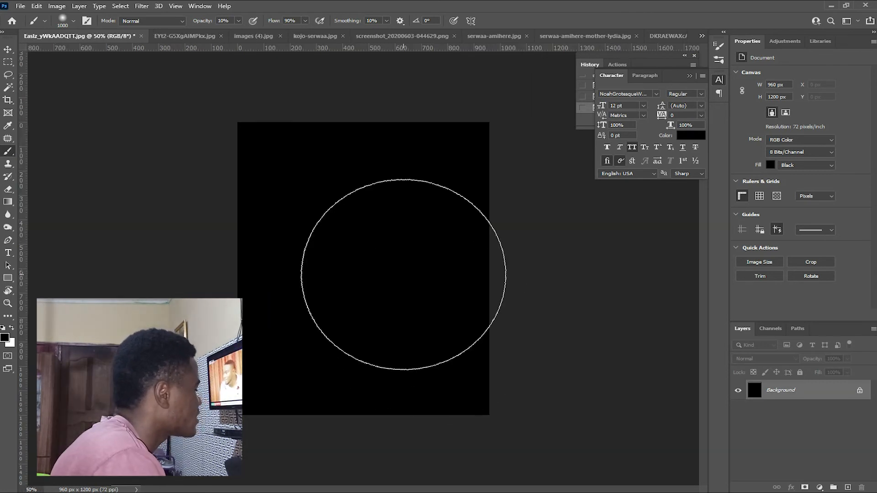
Fill the Background layer with the white background colour
{"action": "key", "text": "ctrl+plus"}
{"action": "key", "text": "ctrl+plus"}
{"action": "key", "text": "ctrl+Delete"}
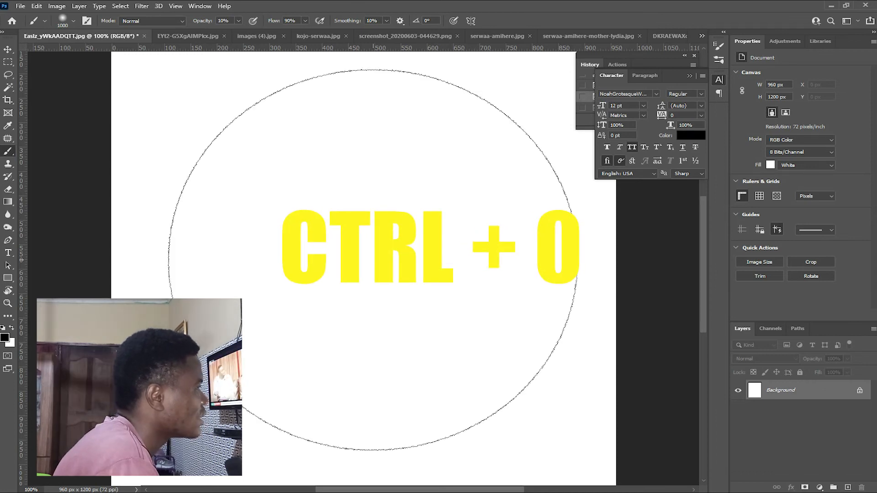
Fit the canvas on screen, both before and after magnifying it to 200%
{"action": "key", "text": "ctrl+0"}
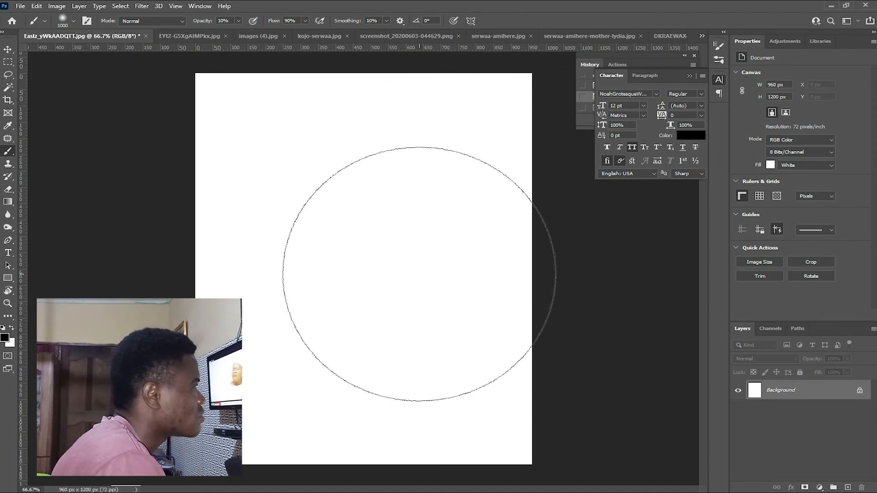
{"action": "key", "text": "ctrl+plus"}
{"action": "key", "text": "ctrl+plus"}
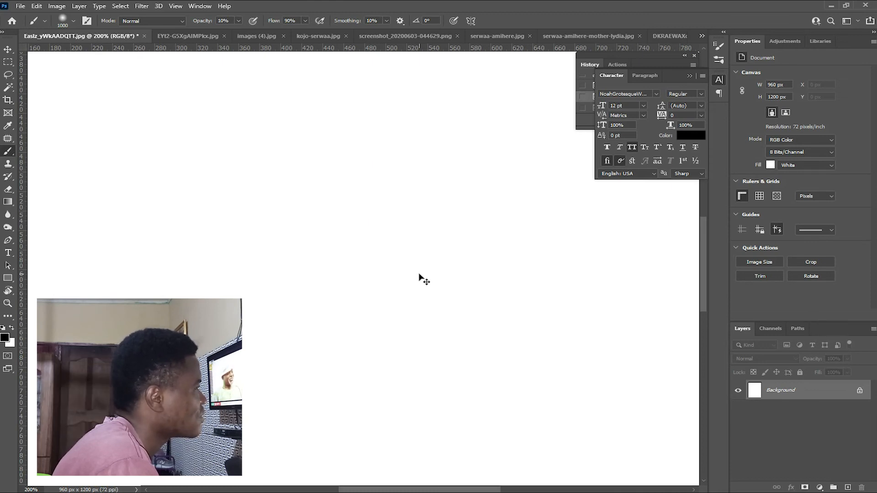
{"action": "key", "text": "ctrl+0"}
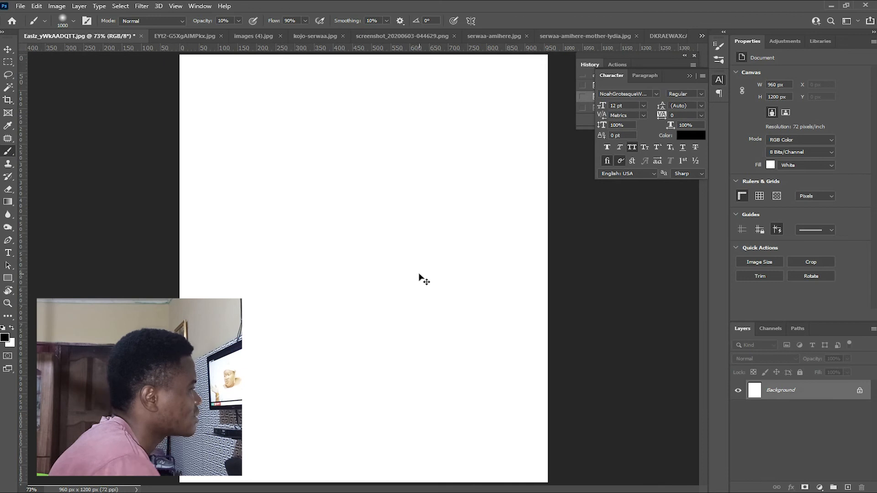
Zoom out on the white canvas to 5% and fit it back on screen
{"action": "key", "text": "ctrl+minus"}
{"action": "key", "text": "ctrl+minus"}
{"action": "key", "text": "ctrl+minus"}
{"action": "key", "text": "ctrl+minus"}
{"action": "key", "text": "ctrl+minus"}
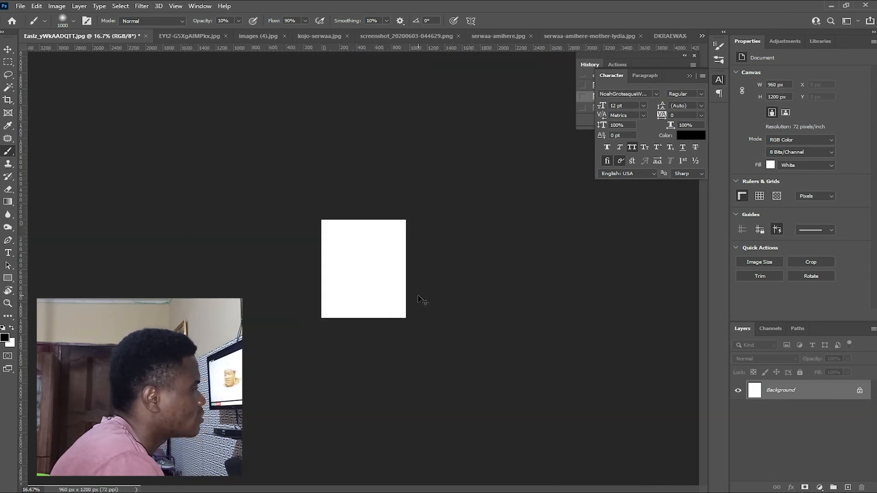
{"action": "key", "text": "ctrl+minus"}
{"action": "key", "text": "ctrl+minus"}
{"action": "key", "text": "ctrl+minus"}
{"action": "key", "text": "ctrl+minus"}
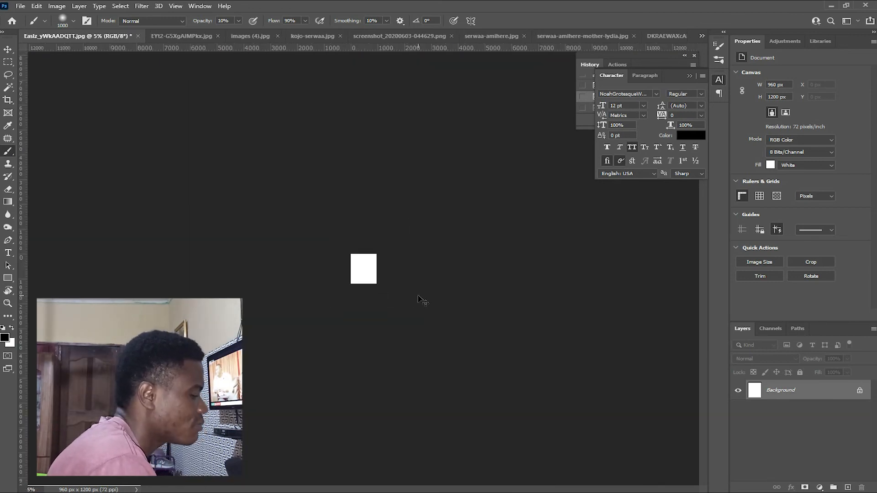
{"action": "key", "text": "ctrl+0"}
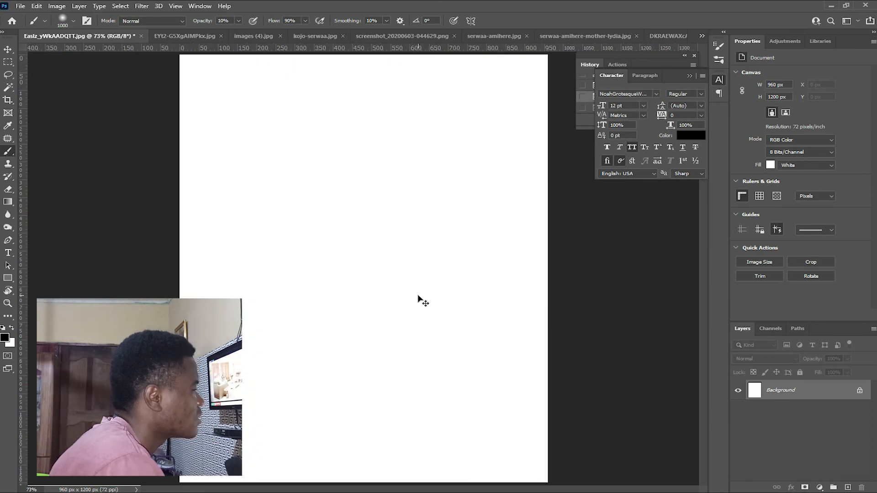
Try to quit Photoshop, and cancel at the prompt to save Easlz_yWkAADQTT.jpg
{"action": "key", "text": "ctrl+plus"}
{"action": "key", "text": "ctrl+minus"}
{"action": "key", "text": "ctrl+minus"}
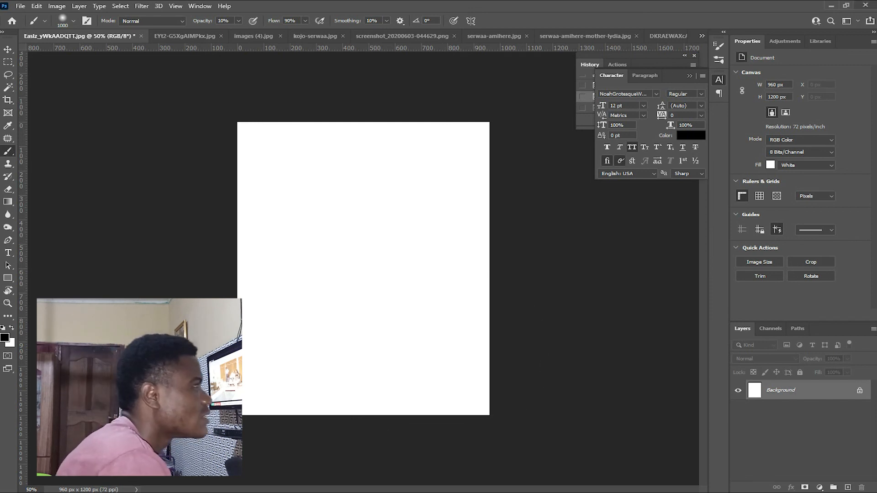
{"action": "left_click", "coordinate": [866, 5]}
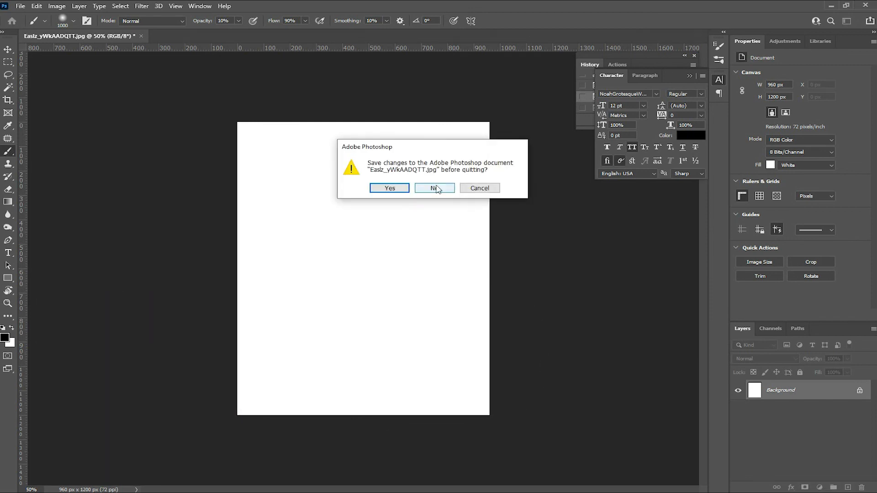
{"action": "left_click", "coordinate": [480, 188]}
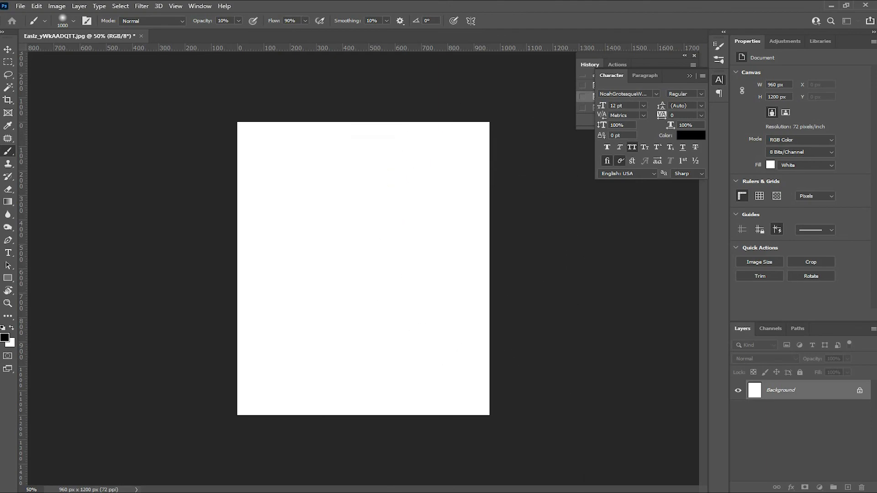